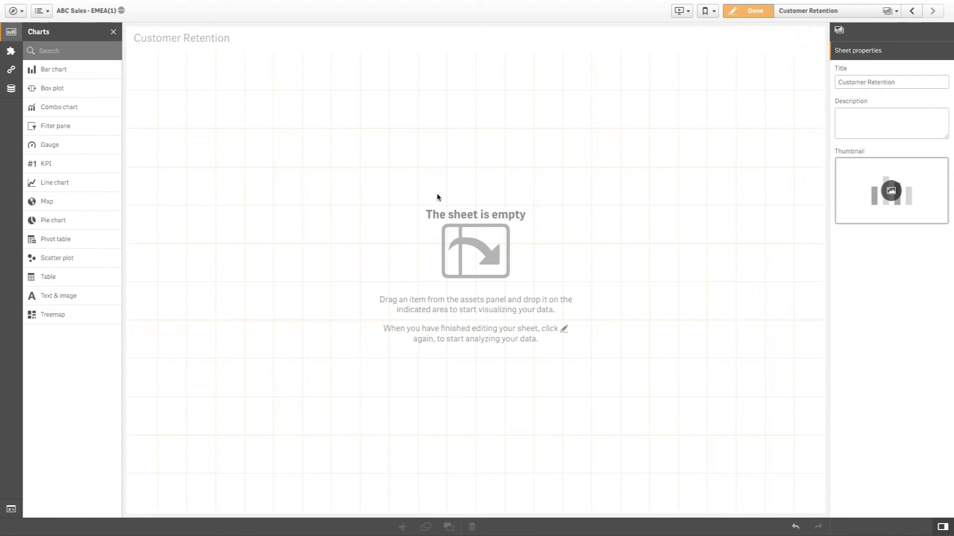
Place a box plot on the Customer Retention sheet with Country as its dimension.
left_click_drag(97, 95, 293, 179)
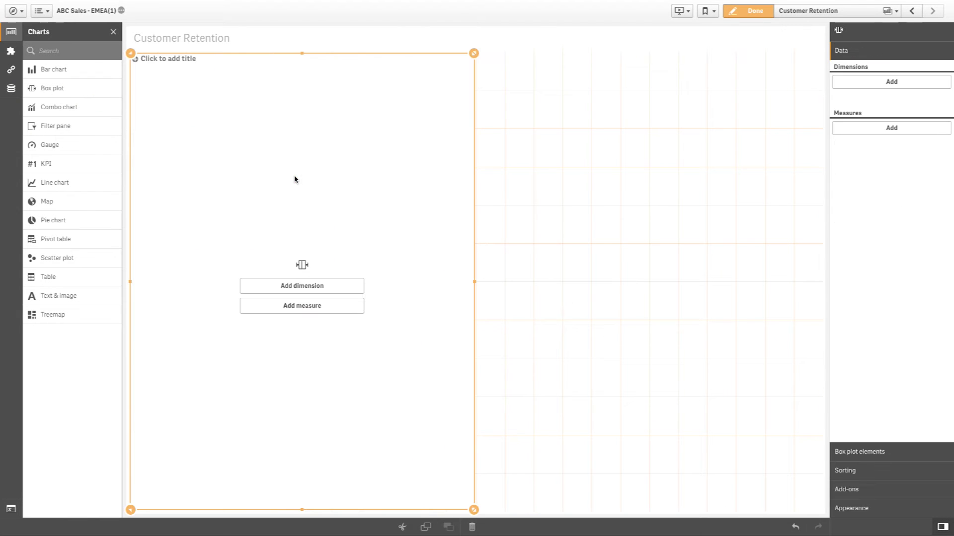
left_click(308, 291)
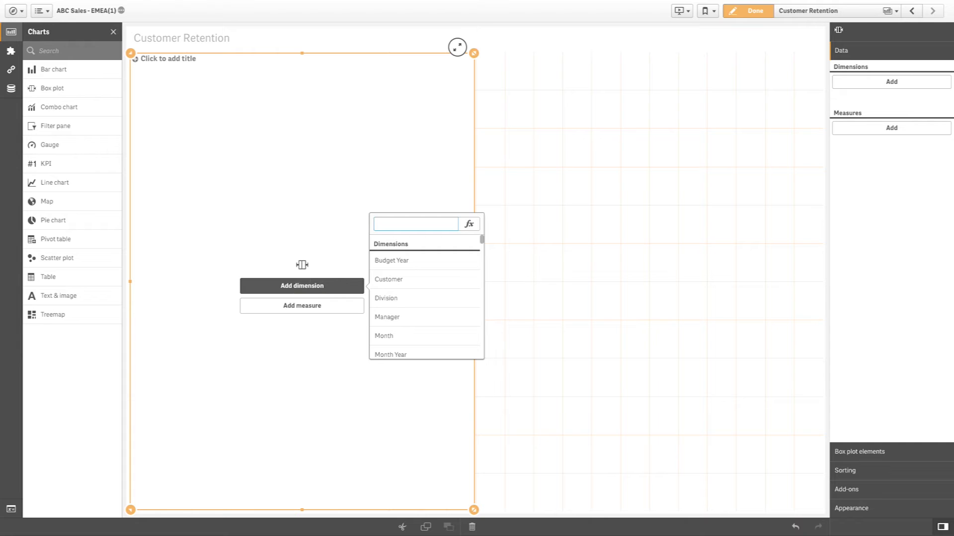
type("cou")
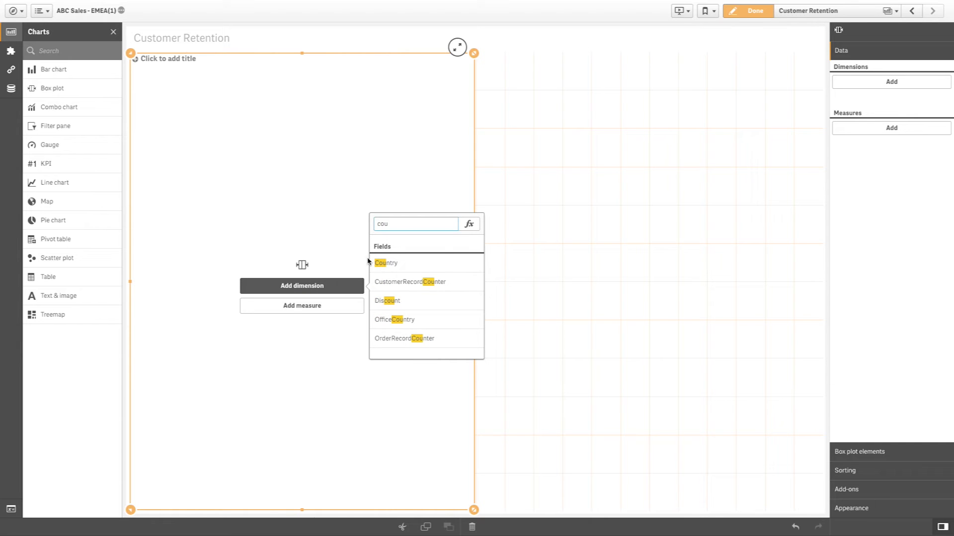
left_click(383, 263)
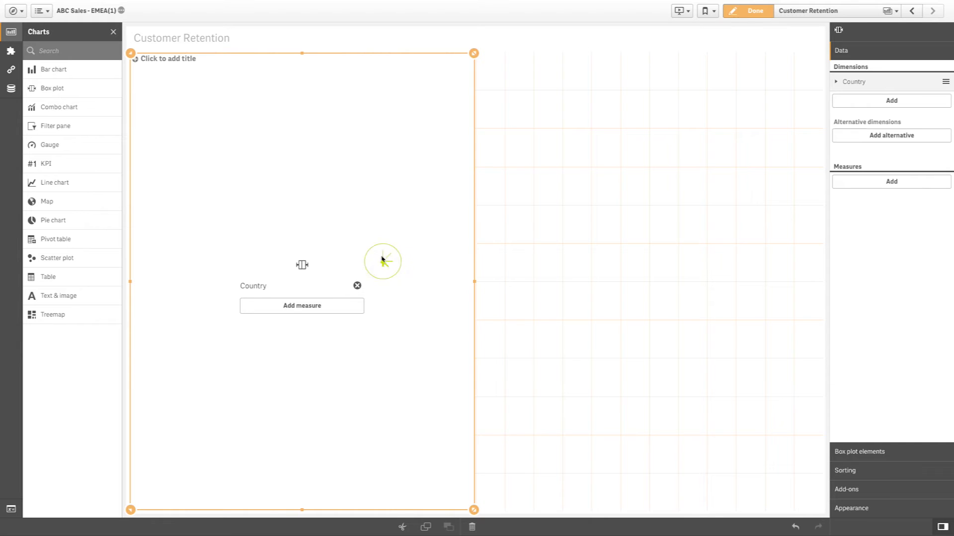
Add Month from the fields list as a second dimension and Sales as the measure.
left_click(11, 88)
scroll(44, 264, "down", 5)
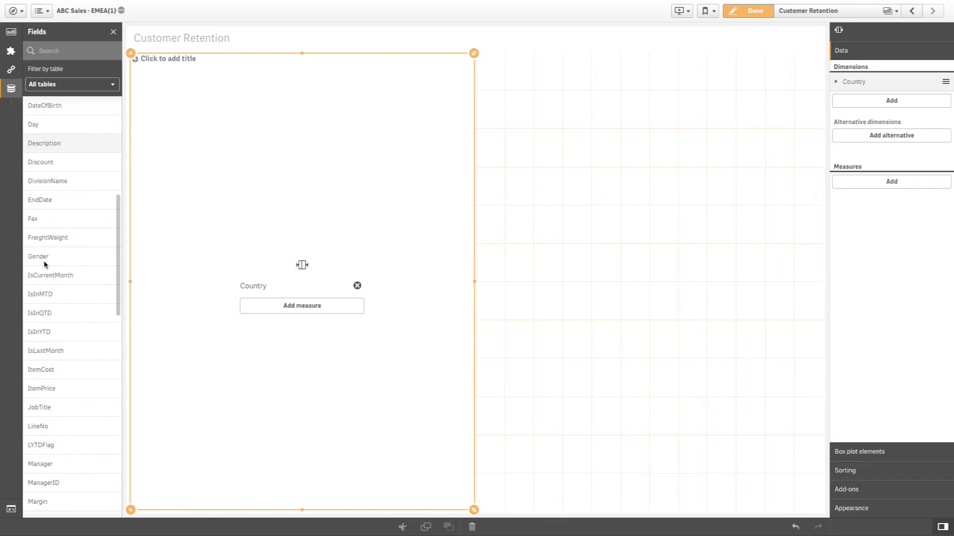
scroll(45, 265, "down", 5)
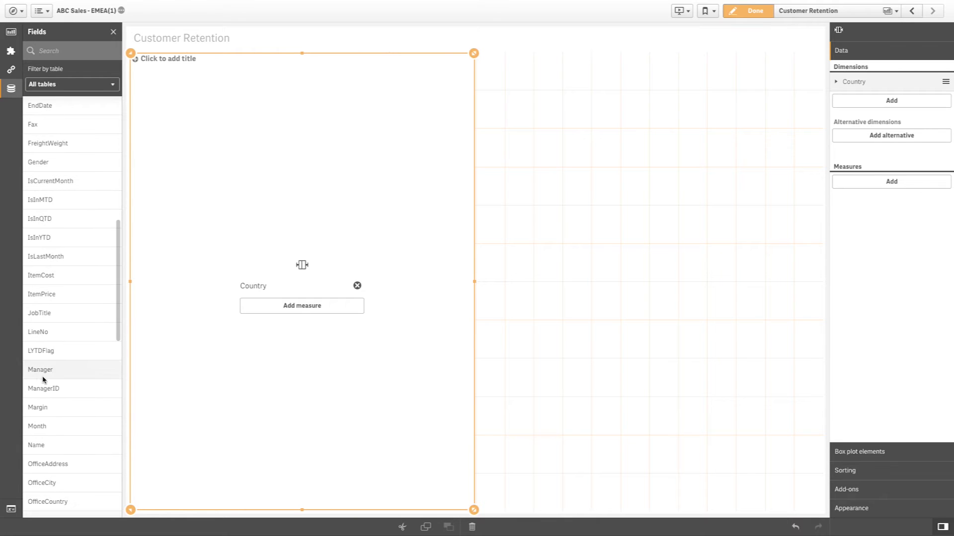
left_click_drag(53, 422, 321, 295)
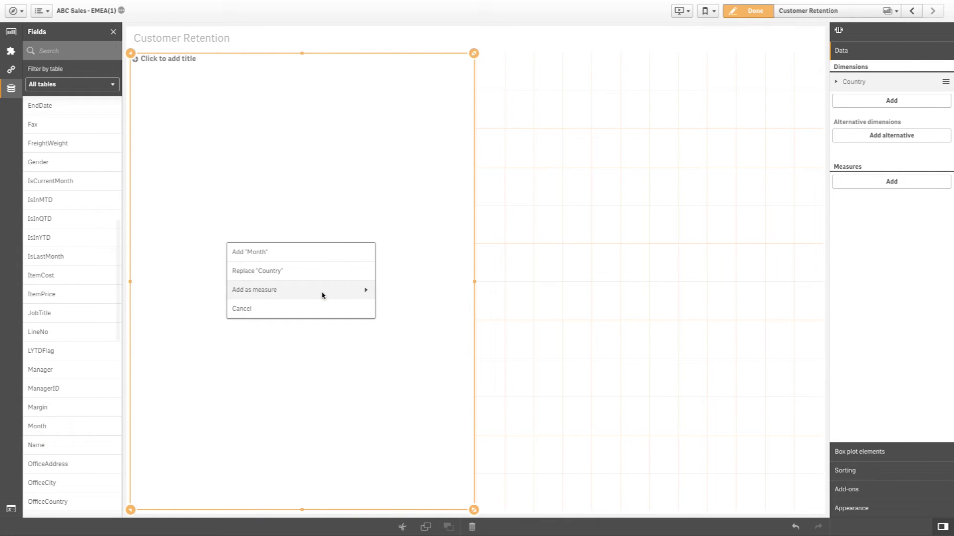
left_click(309, 254)
left_click(317, 315)
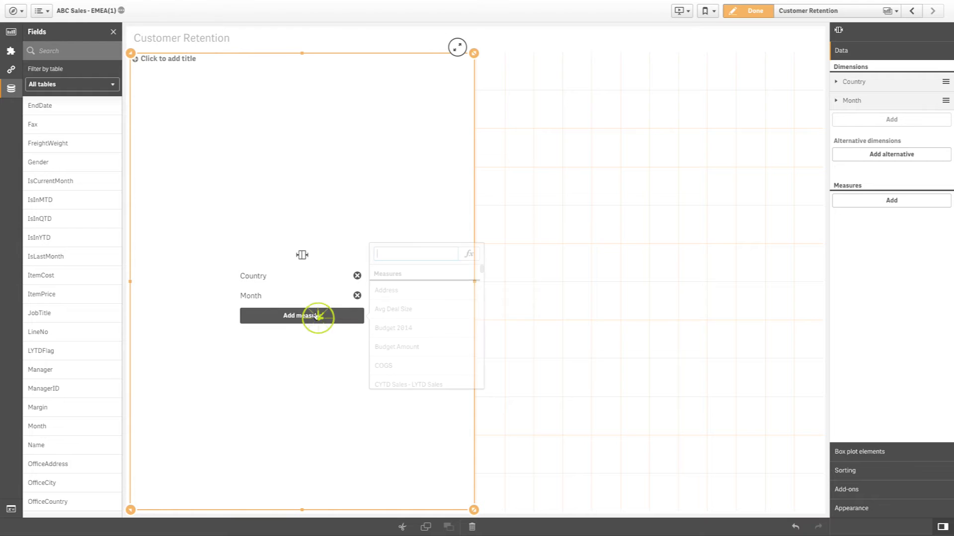
type("sales")
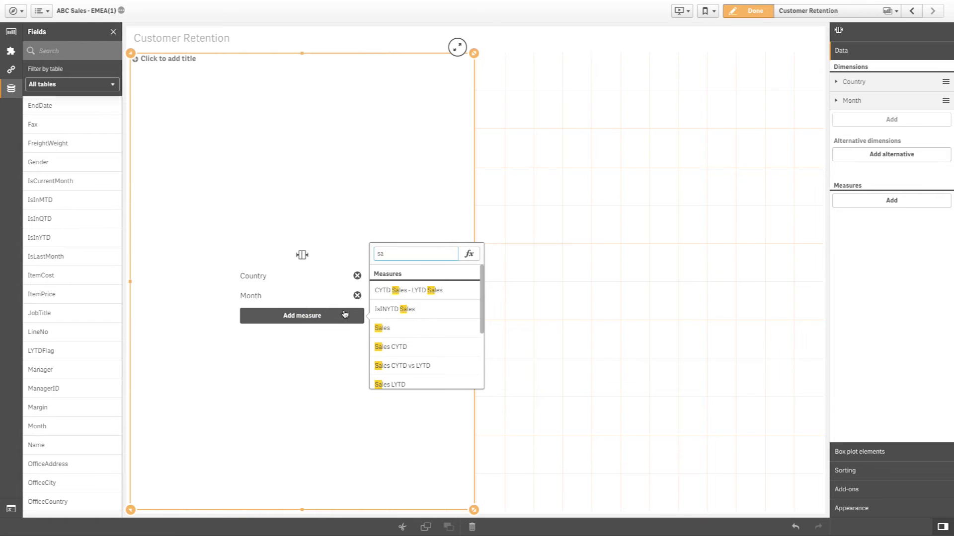
left_click(385, 329)
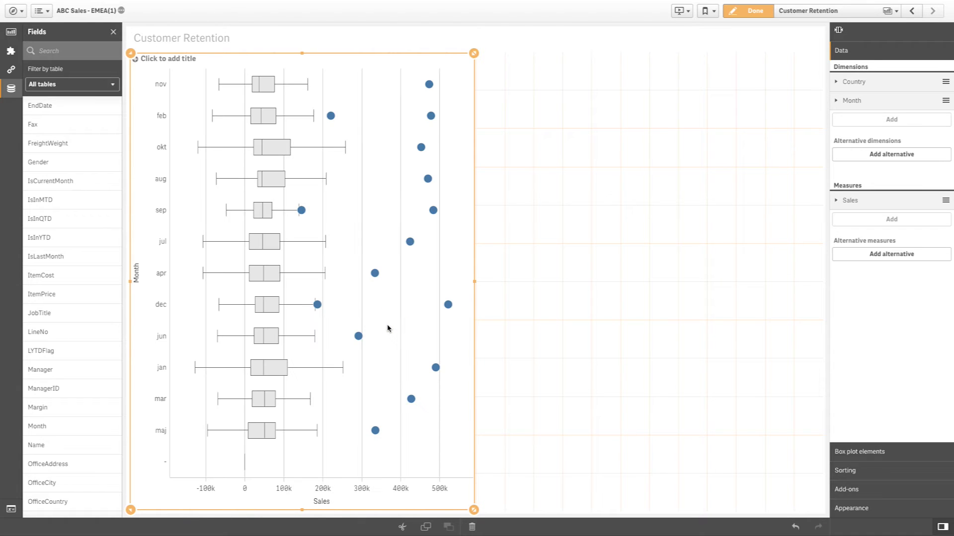
Widen the box plot across the sheet and reorder dimensions so Month comes before Country.
left_click_drag(474, 281, 803, 318)
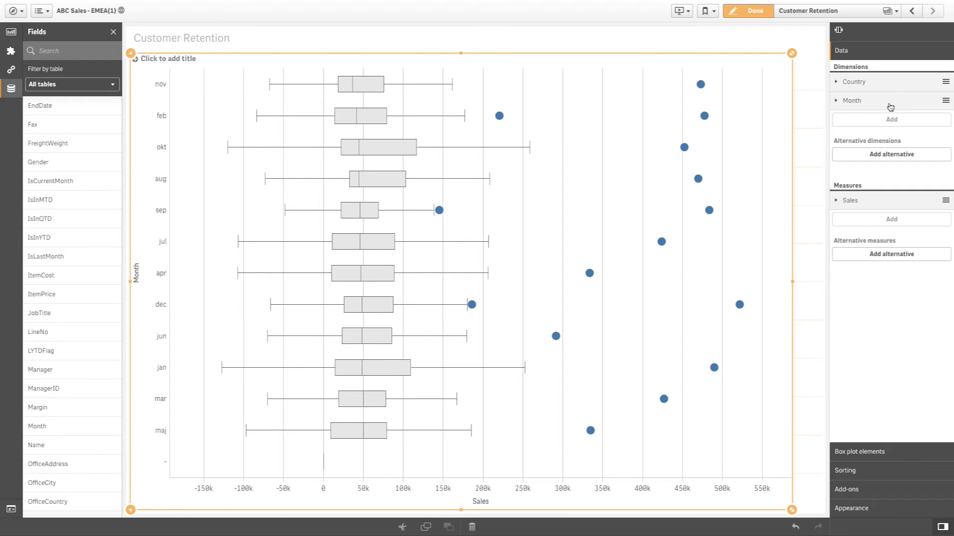
left_click_drag(890, 107, 885, 82)
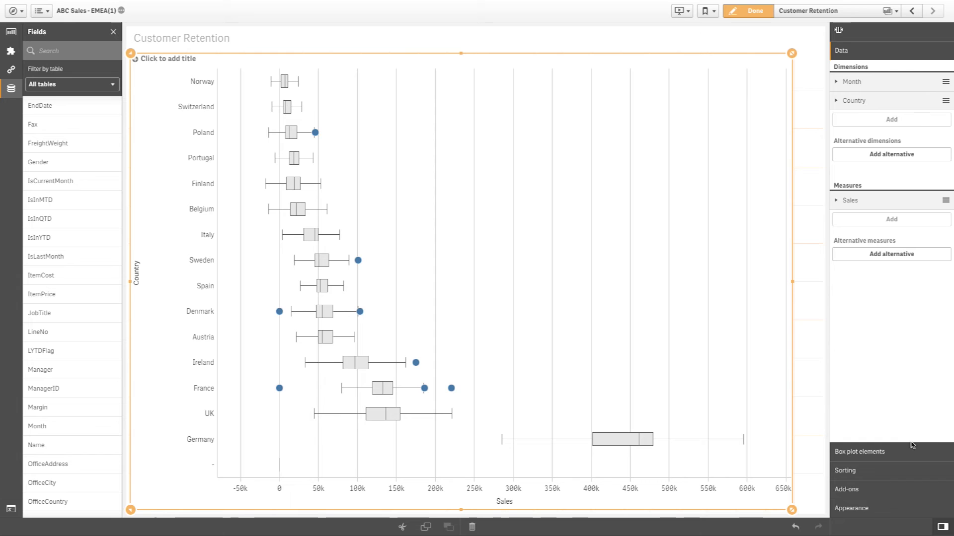
left_click(900, 452)
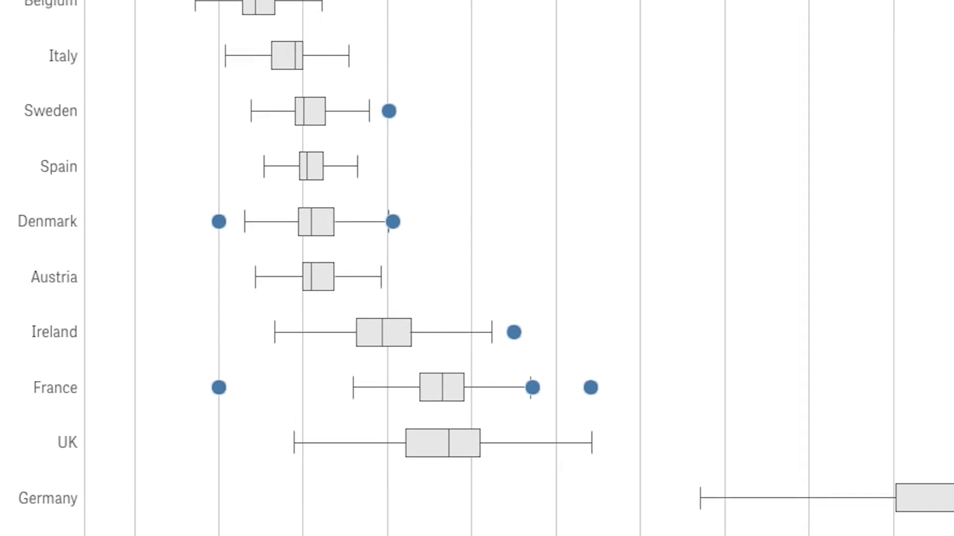
Set whisker length to 2 interquartile ranges and hide the outlier points.
left_click(894, 162)
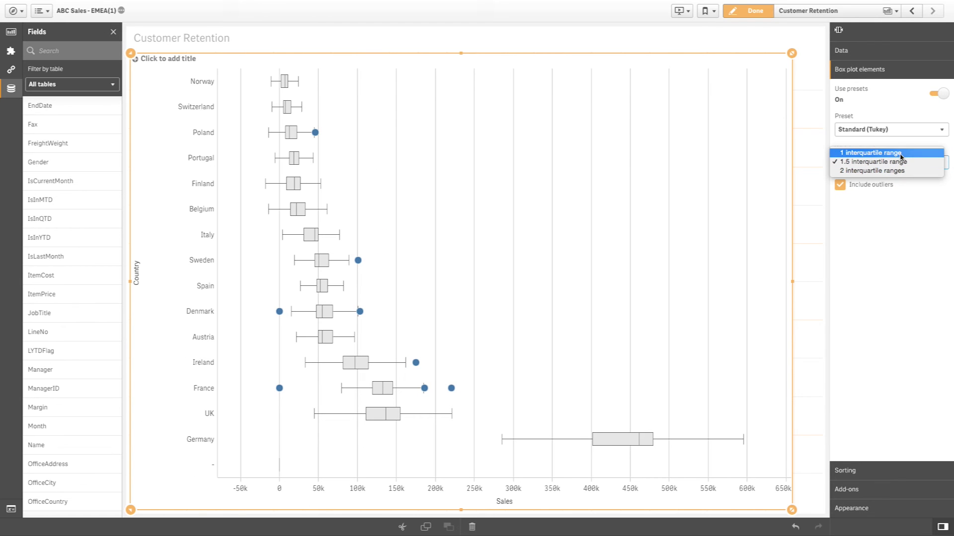
left_click(900, 173)
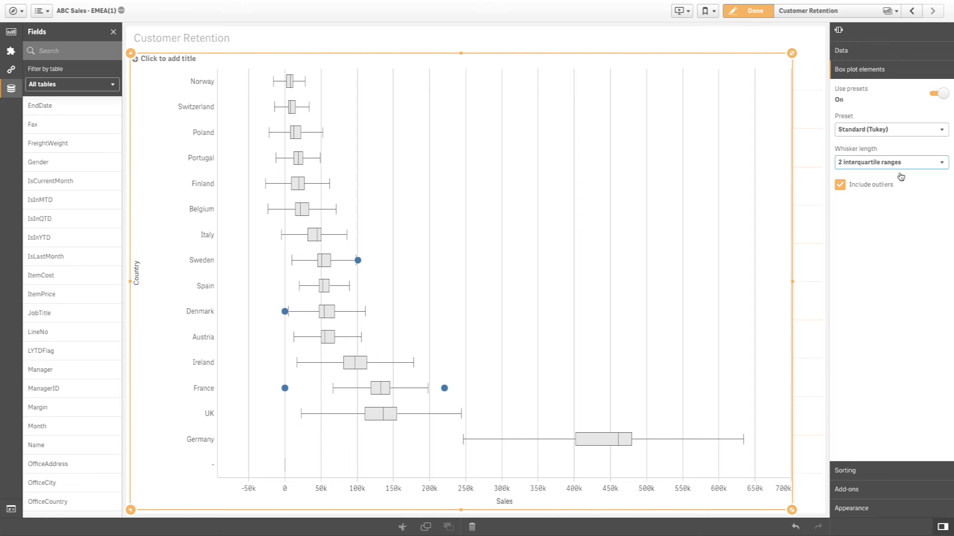
left_click(840, 184)
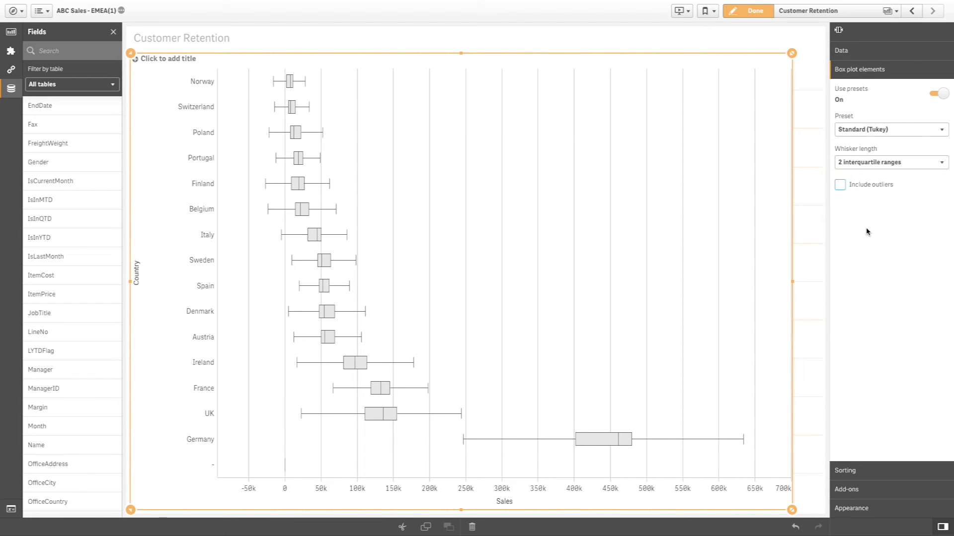
Try the Percentile-based preset with whiskers at the 10th/90th percentile.
left_click(863, 130)
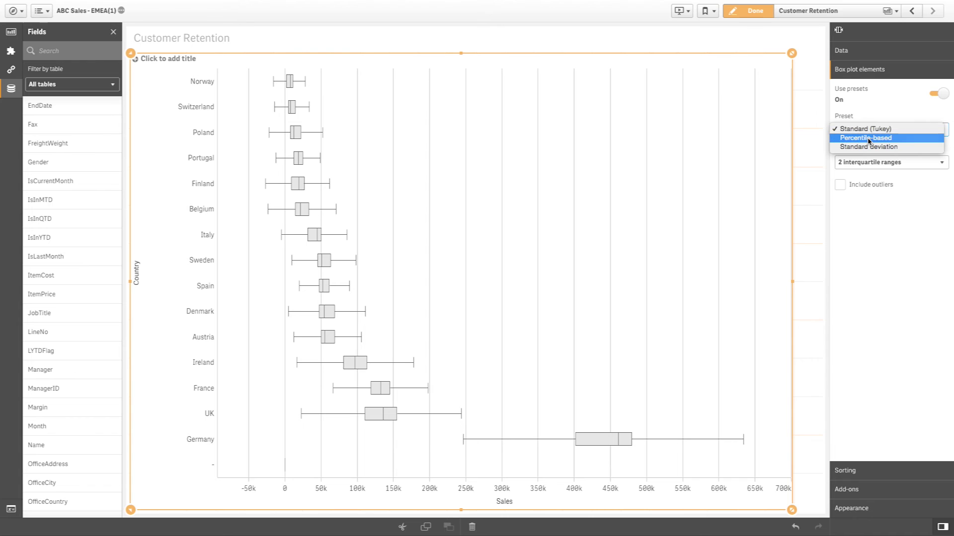
left_click(868, 141)
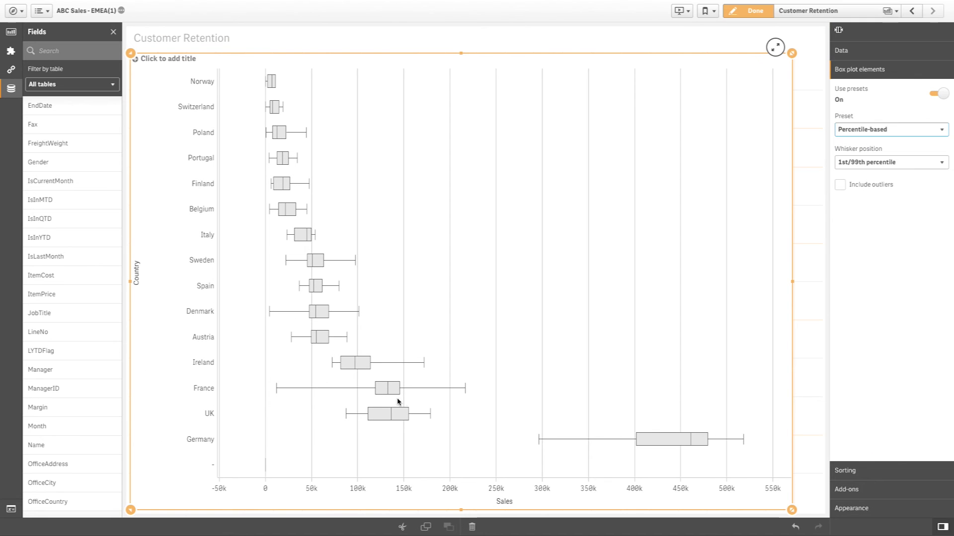
left_click(860, 167)
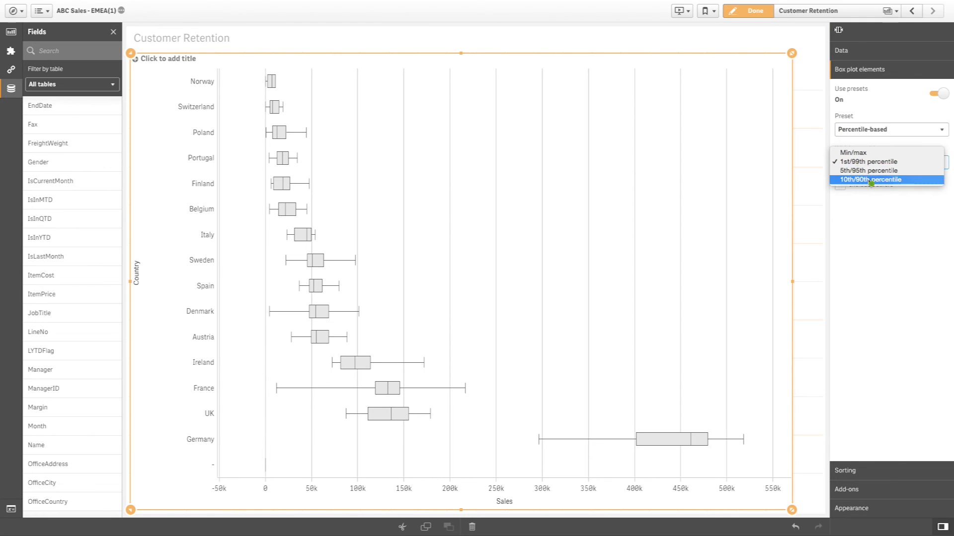
left_click(869, 183)
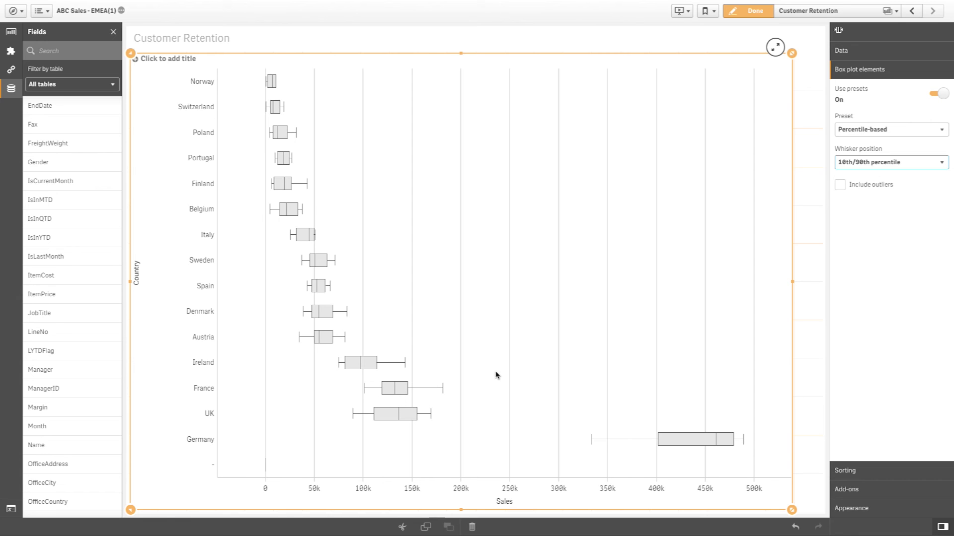
Switch to the Standard deviation preset with whiskers at three standard deviations.
left_click(888, 130)
left_click(891, 138)
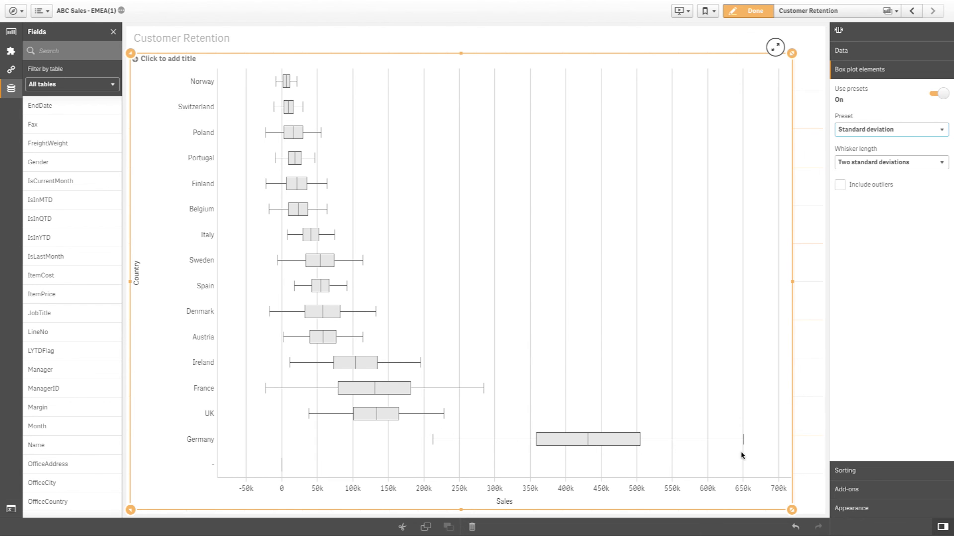
left_click(914, 162)
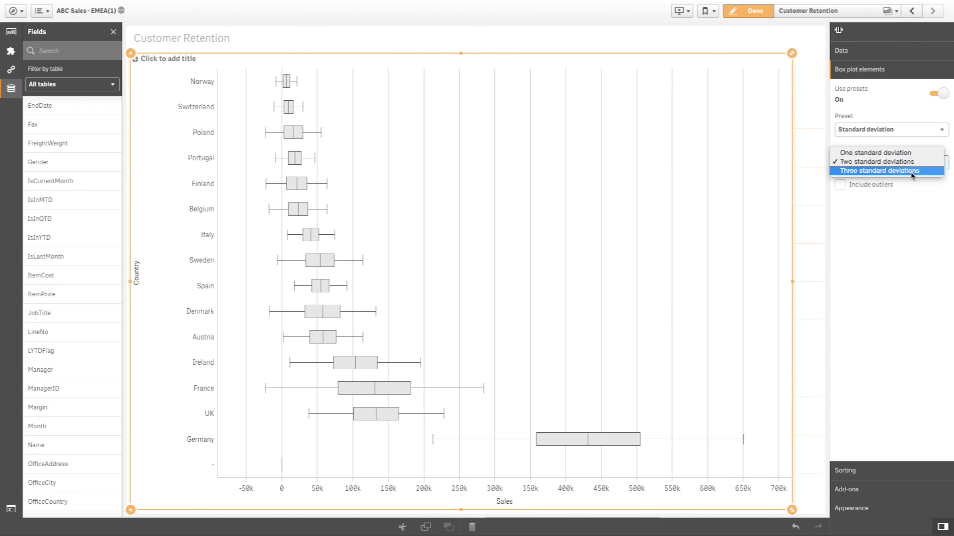
left_click(913, 171)
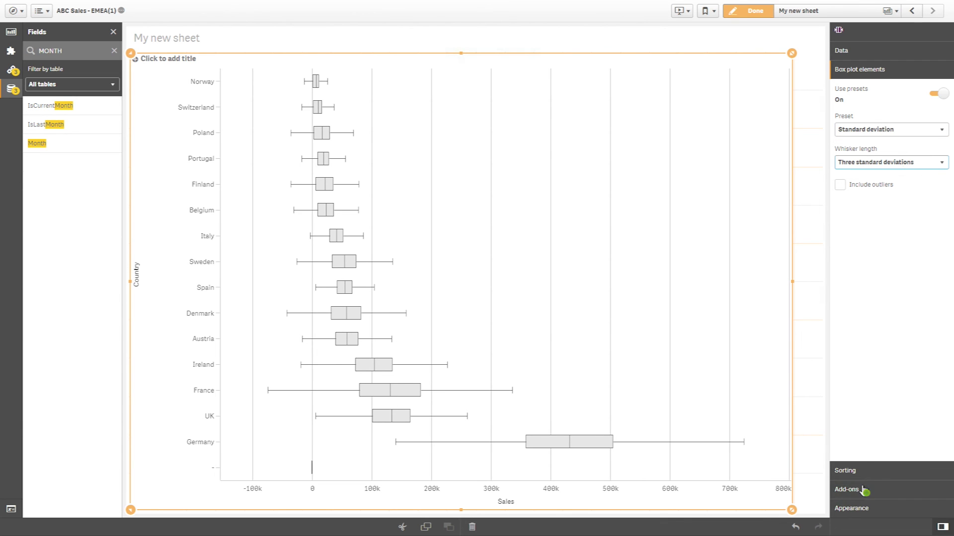
Browse the Add-ons' Data handling and Reference lines settings, then open Appearance.
left_click(865, 490)
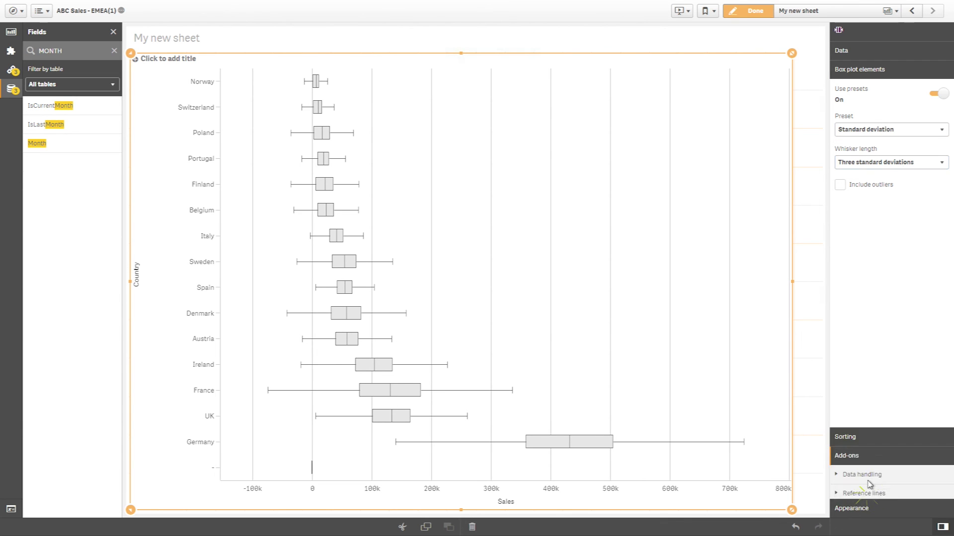
left_click(833, 130)
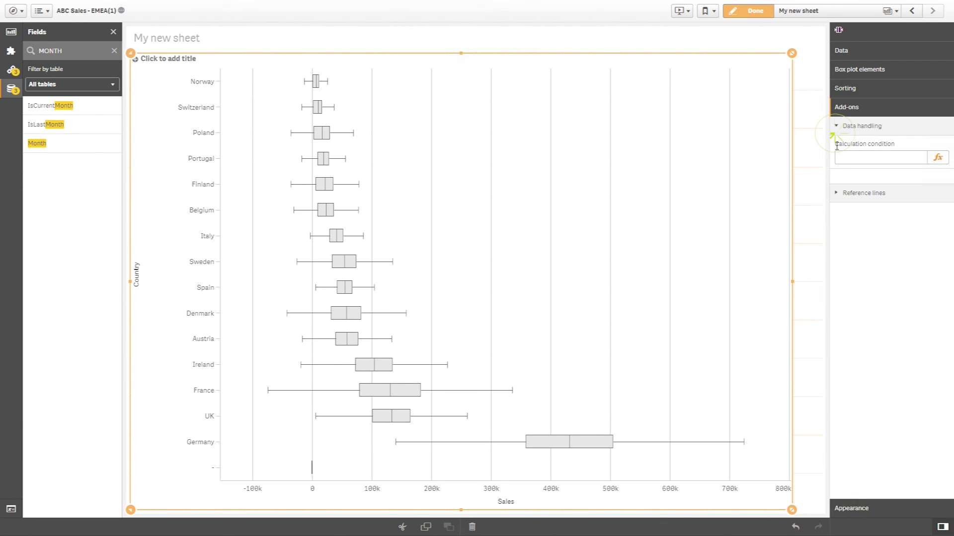
left_click(837, 194)
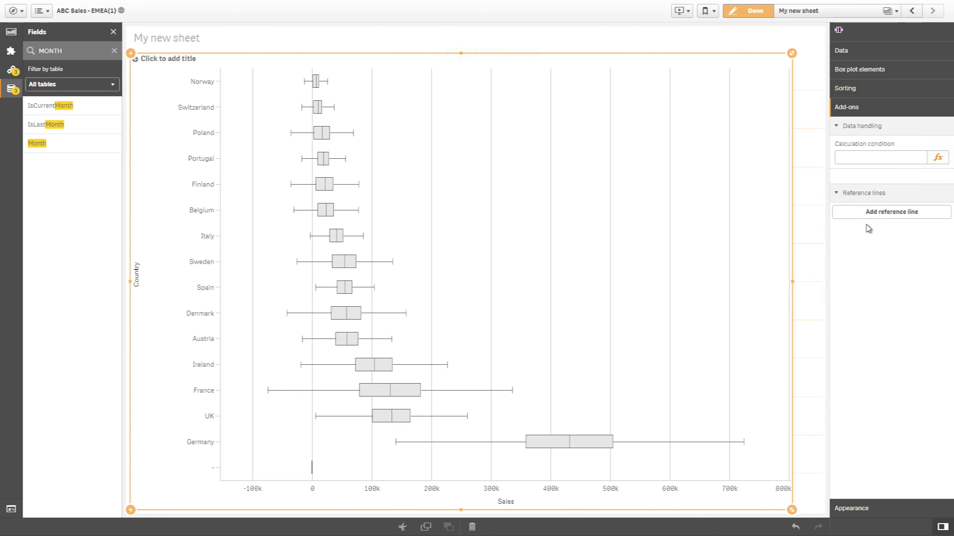
left_click(860, 506)
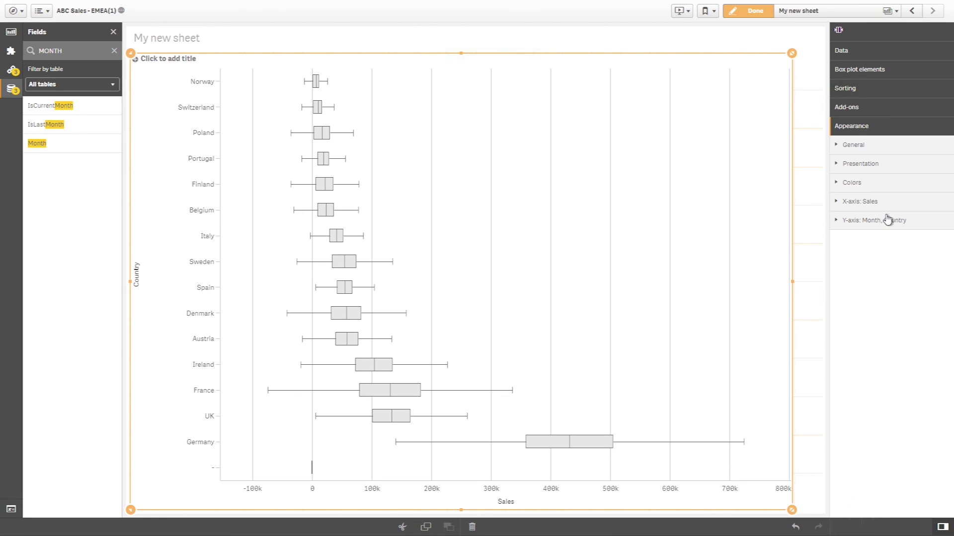
Make the box plot vertical and turn off whisker ticks under Presentation.
left_click(857, 164)
left_click(863, 201)
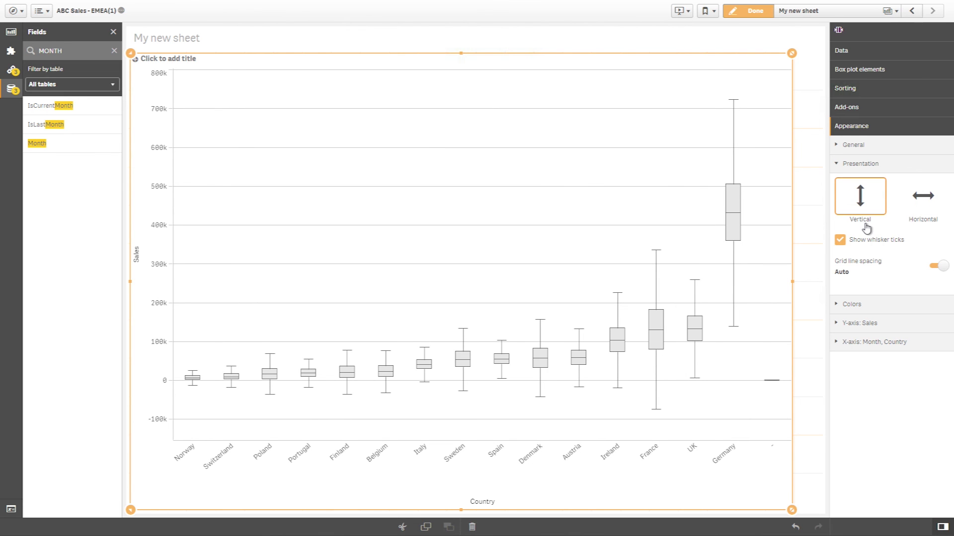
left_click(840, 240)
Color the boxes blue and the outliers grey in the Colors settings.
left_click(900, 306)
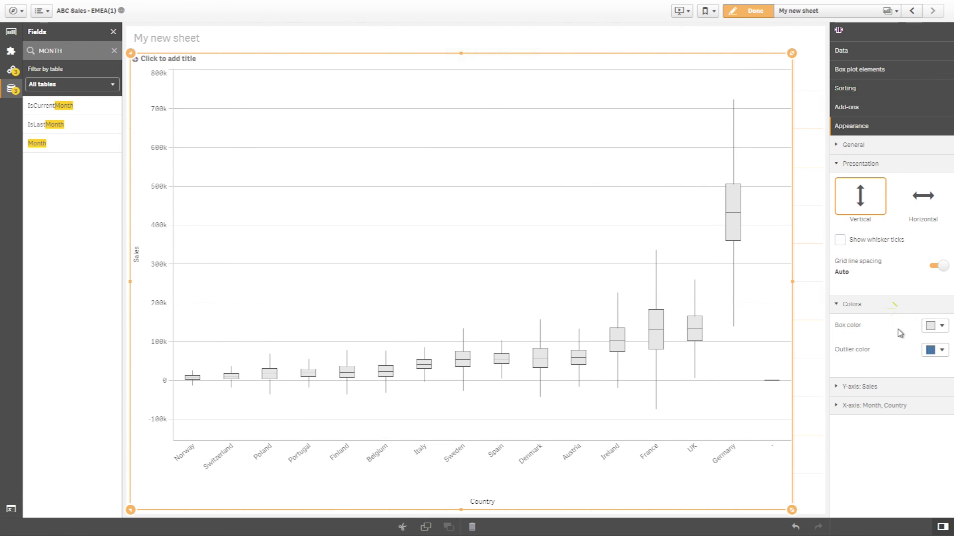
left_click(935, 326)
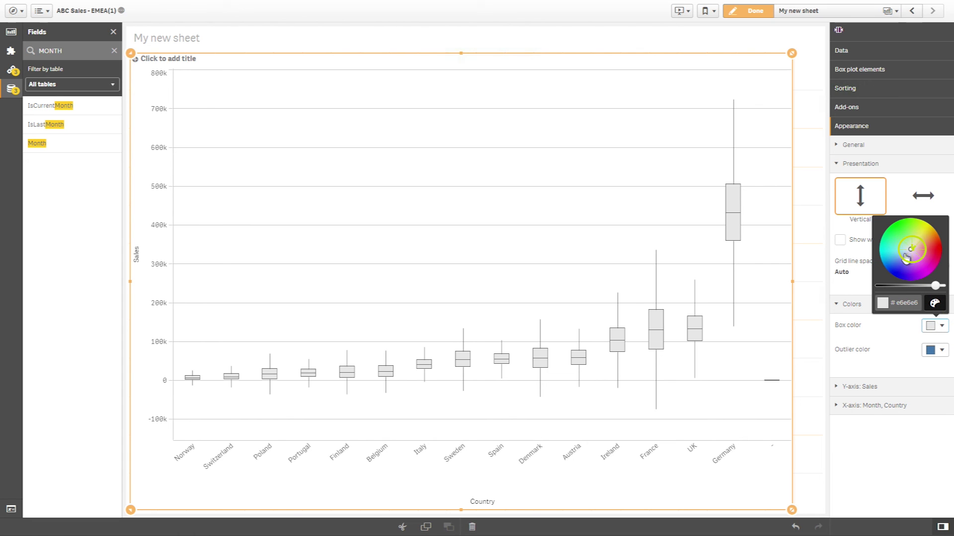
left_click_drag(905, 257, 897, 270)
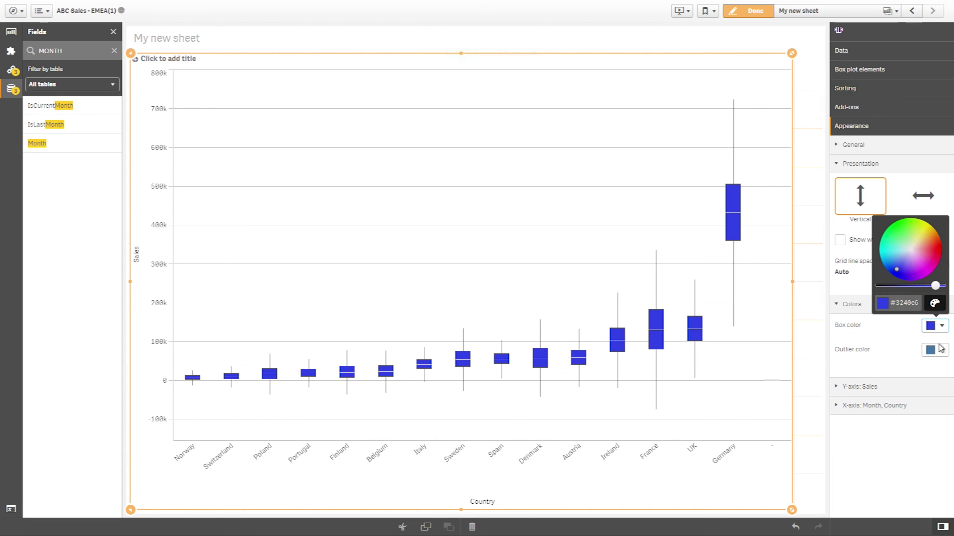
left_click(940, 350)
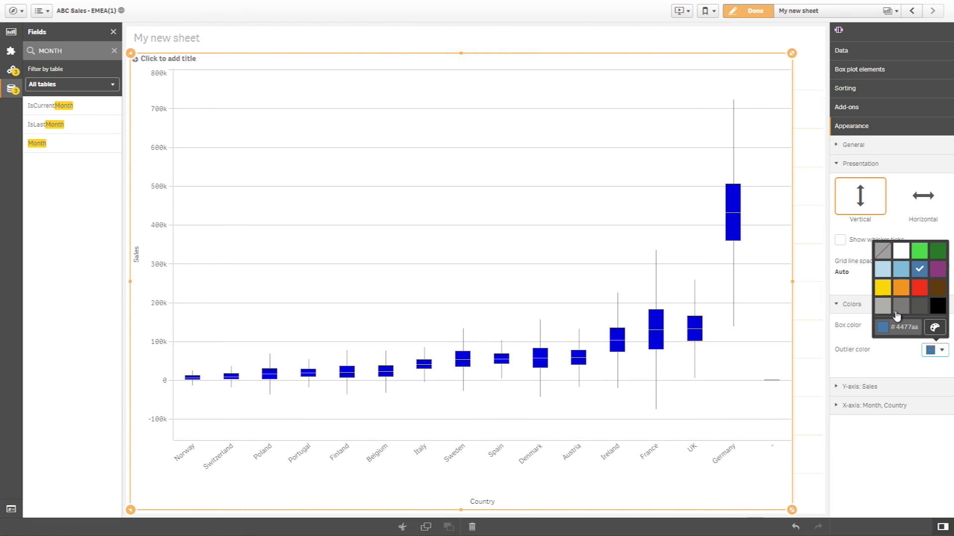
left_click(899, 308)
left_click(917, 362)
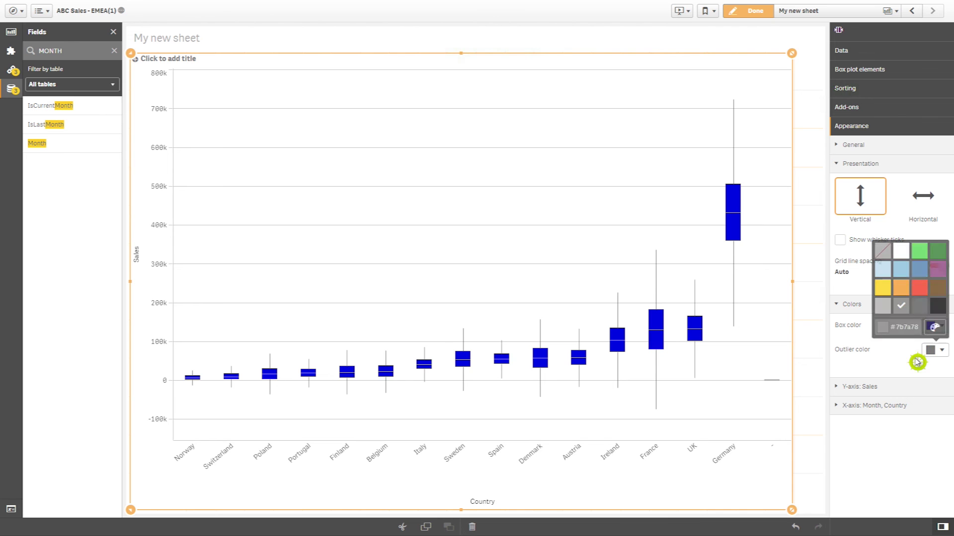